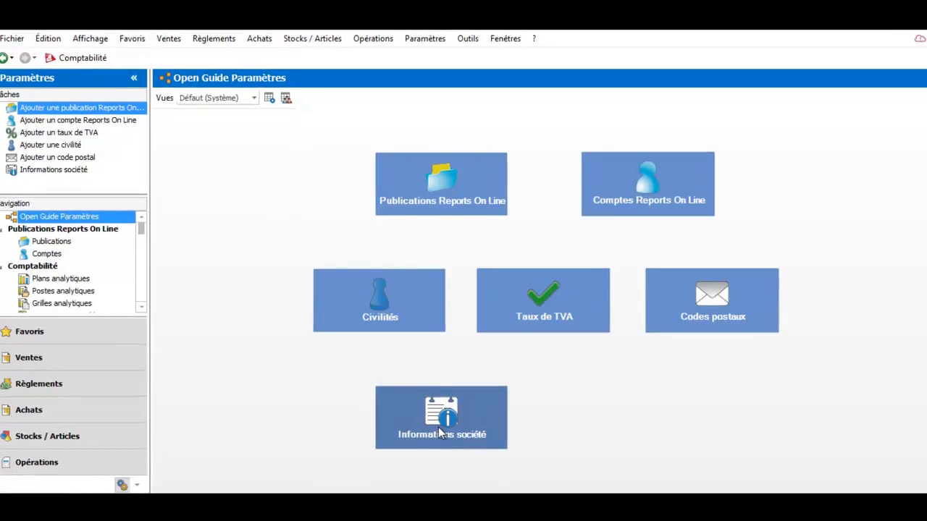
Open the company information and display the general accounting options
click(438, 454)
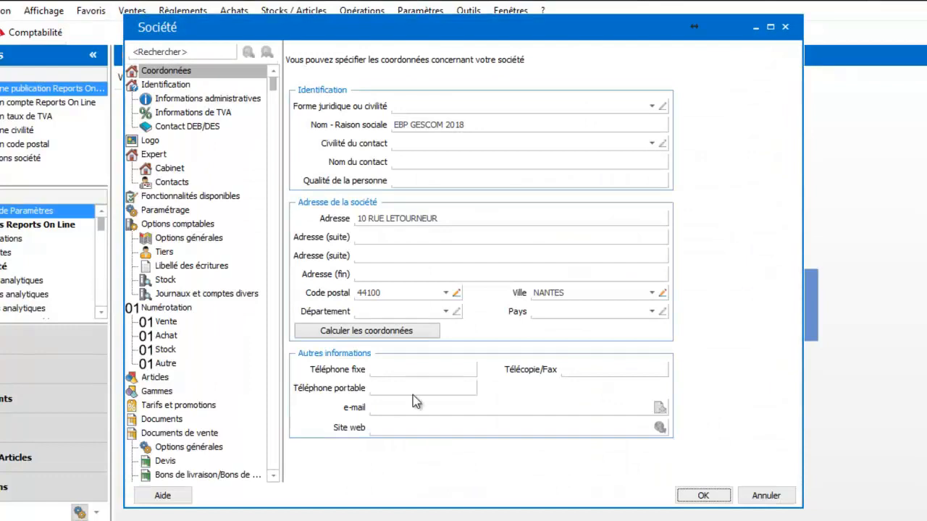
click(189, 240)
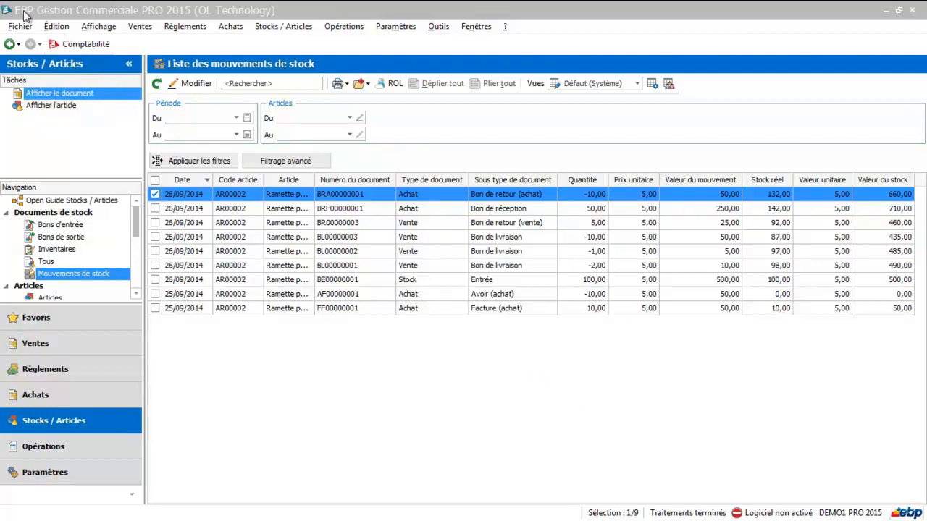
Switch to EBP Comptabilité and open the Transfert comptable options in the company information
click(85, 45)
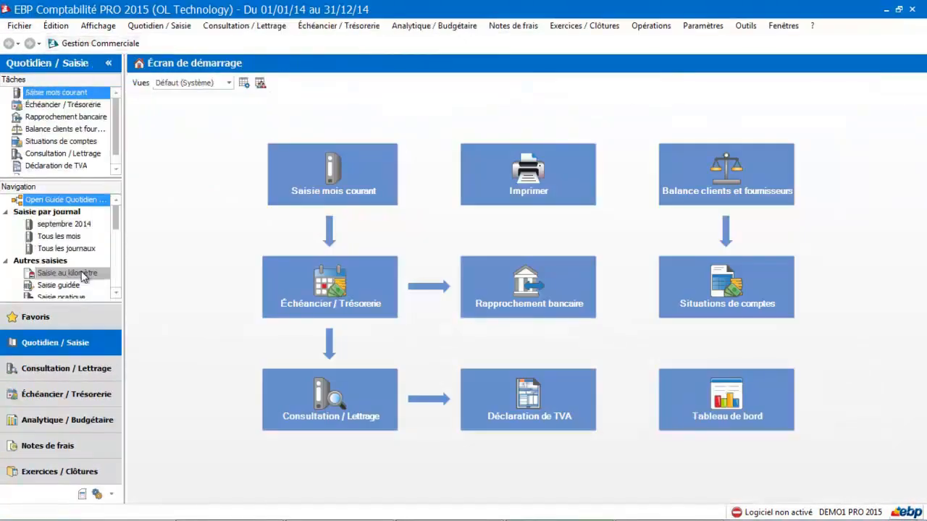
click(97, 494)
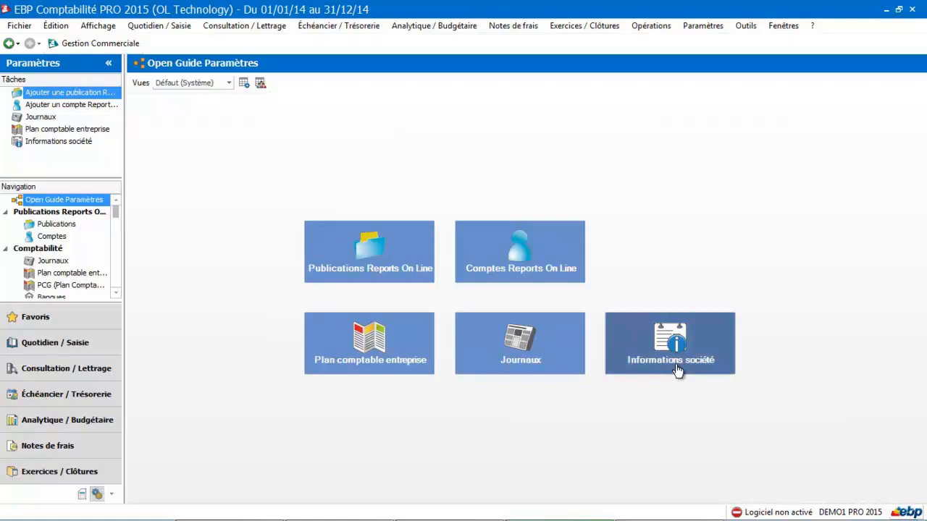
click(677, 370)
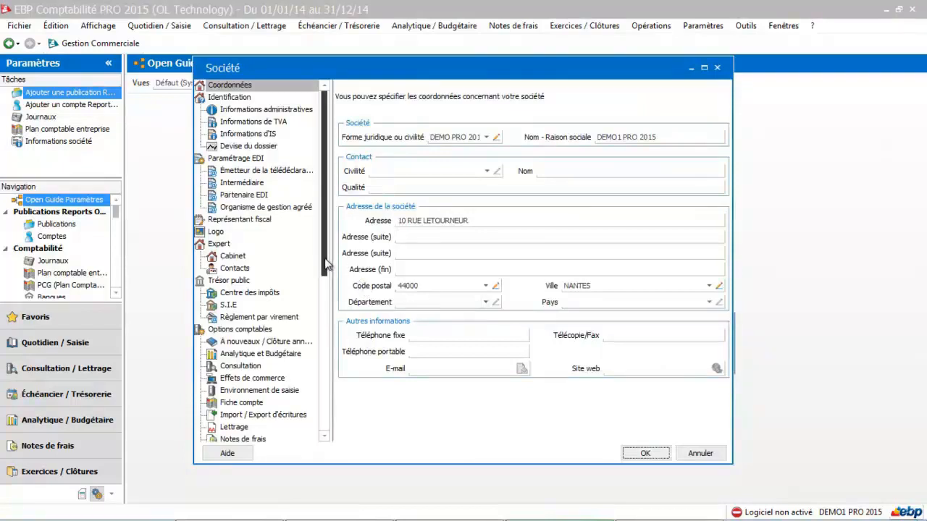
drag(326, 265, 323, 355)
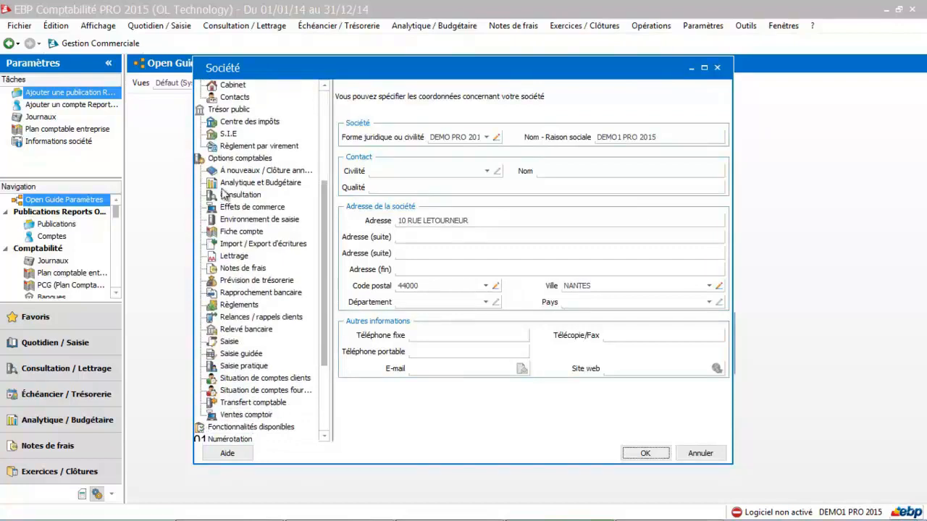
click(262, 405)
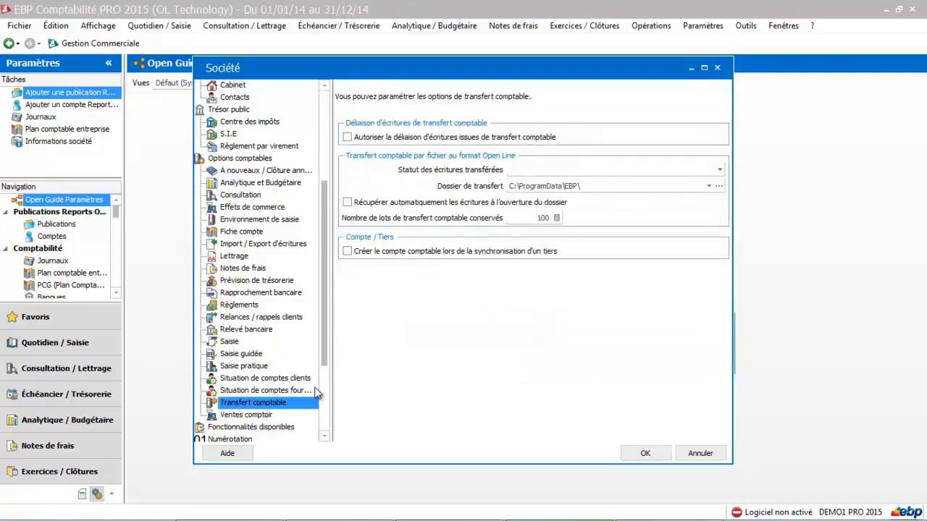
Enable automatic retrieval of entries at folder opening, allow unlinking of transferred entries, and save the company settings after viewing the Fiche compte options
click(349, 205)
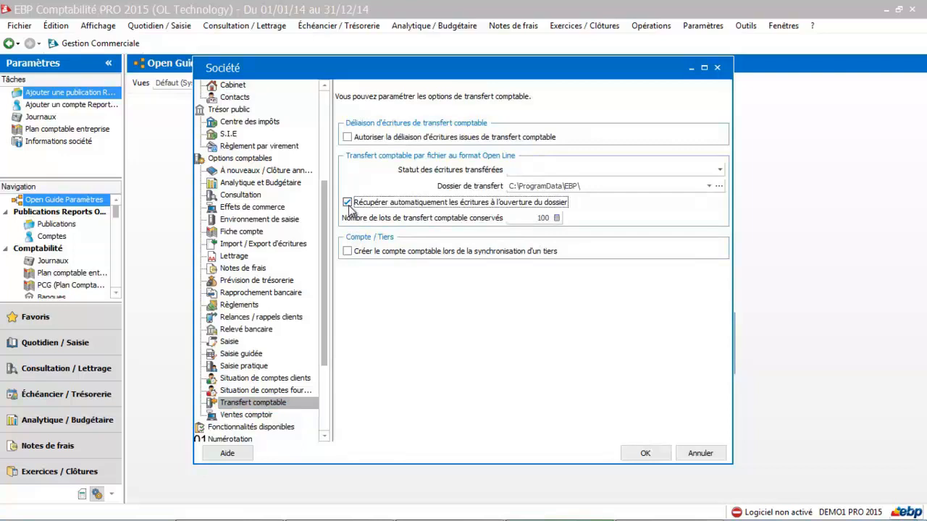
click(348, 138)
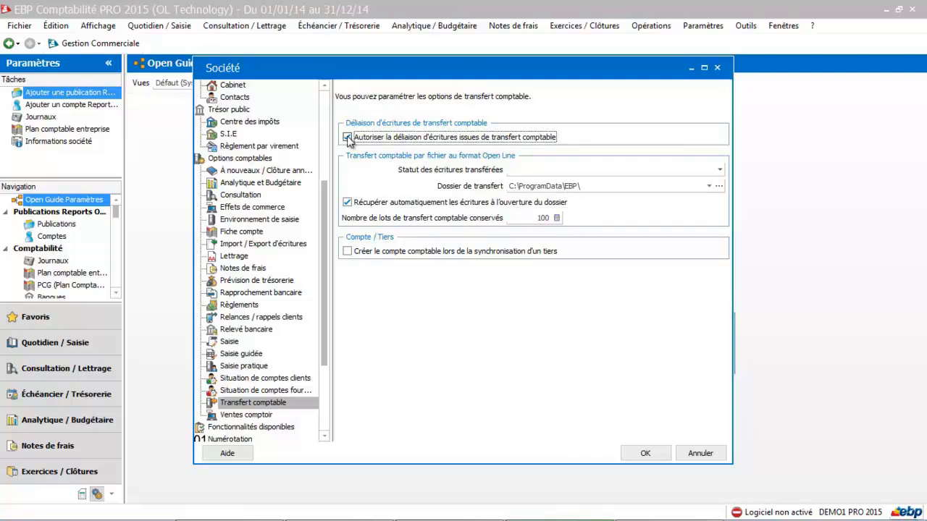
click(533, 173)
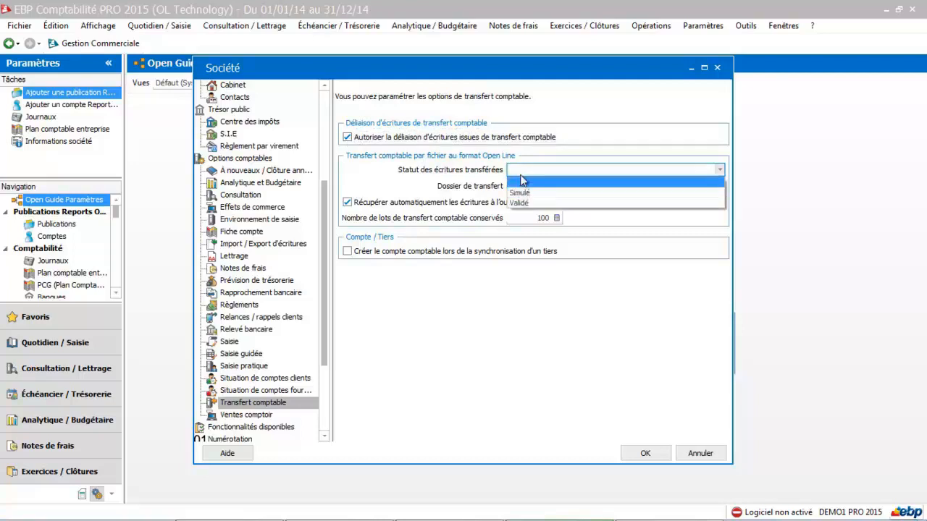
click(521, 170)
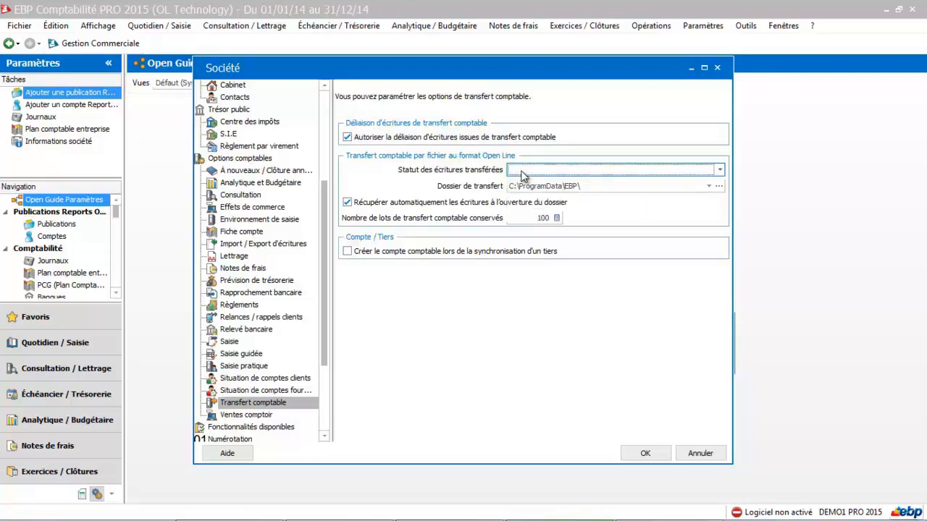
click(225, 233)
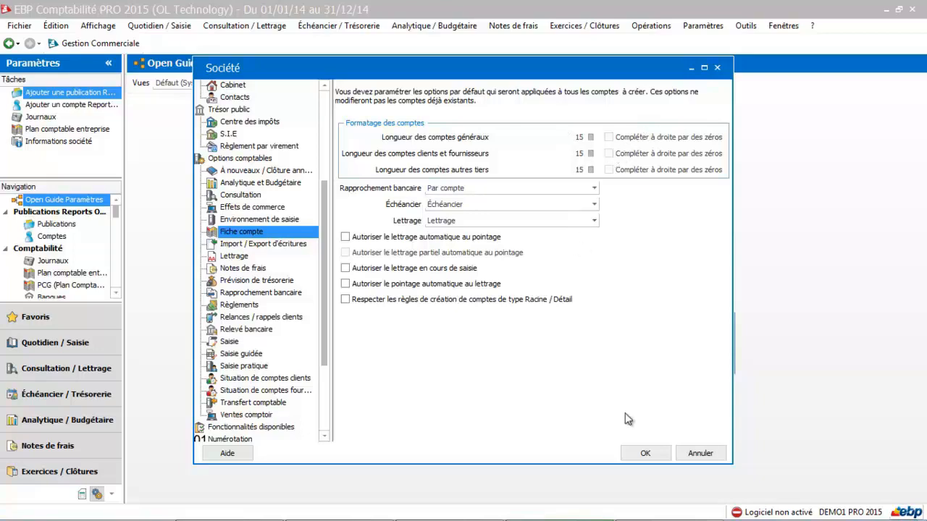
click(642, 454)
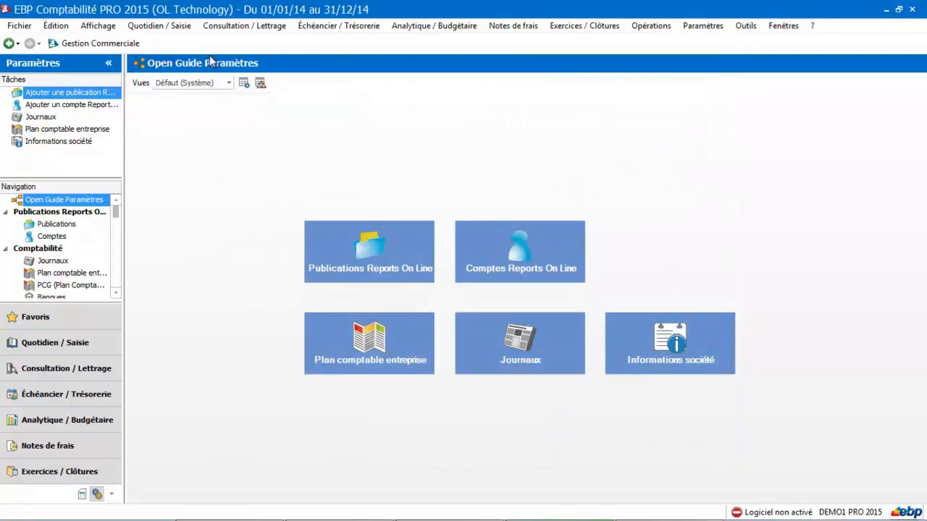
Switch to EBP Gestion Commerciale and start the accounting transfer assistant, continuing to the data selection criteria
click(101, 43)
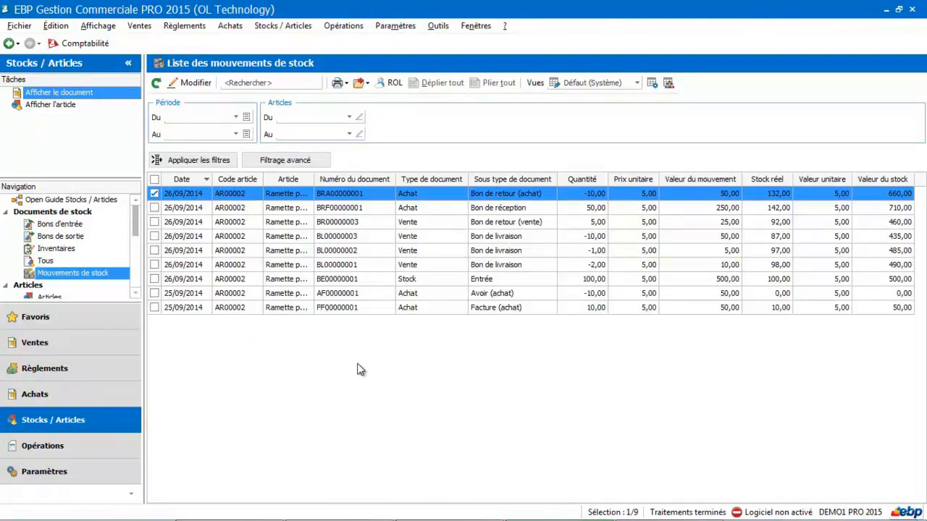
click(344, 27)
key(Escape)
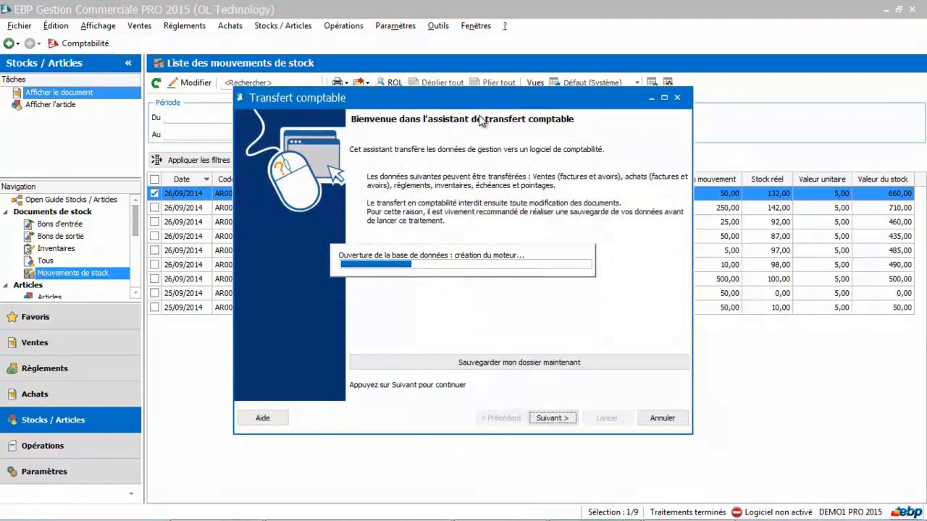
click(552, 418)
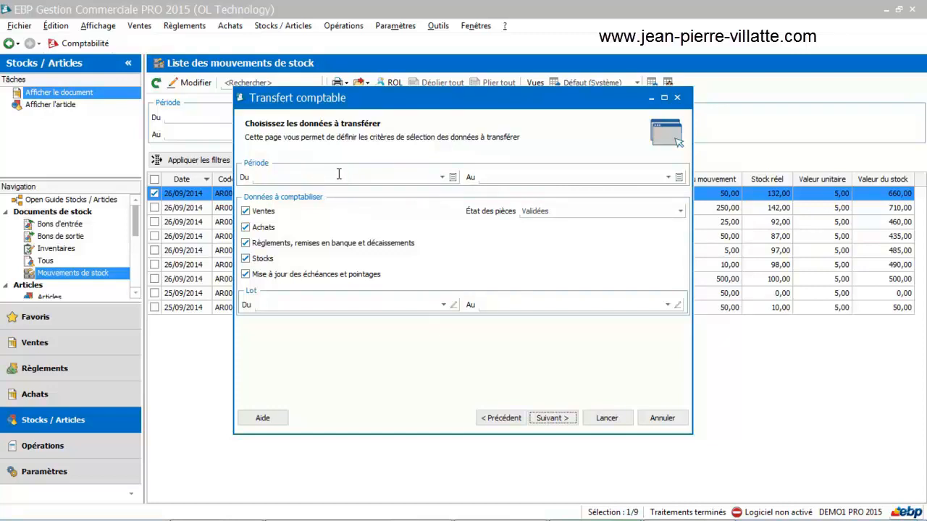
Set the document status to Validées et provisoires and keep all the proposed documents selected for transfer
click(547, 214)
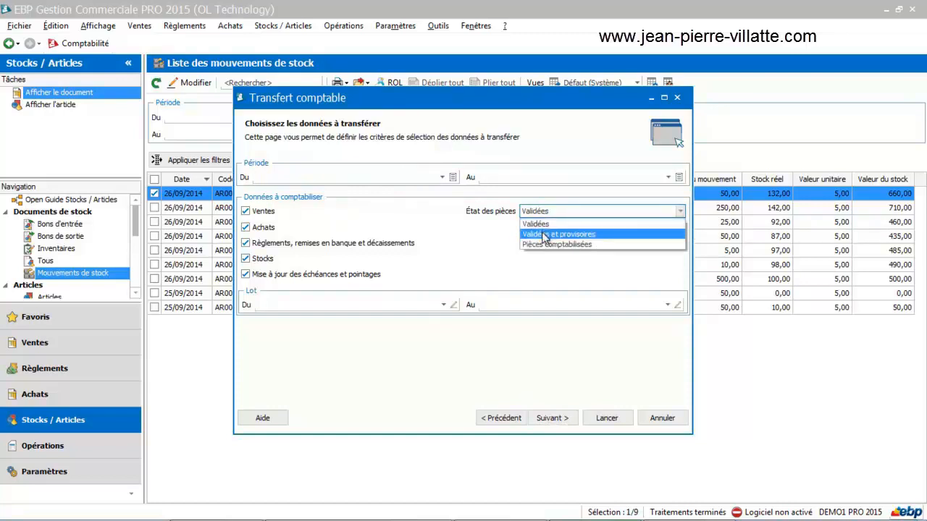
click(544, 235)
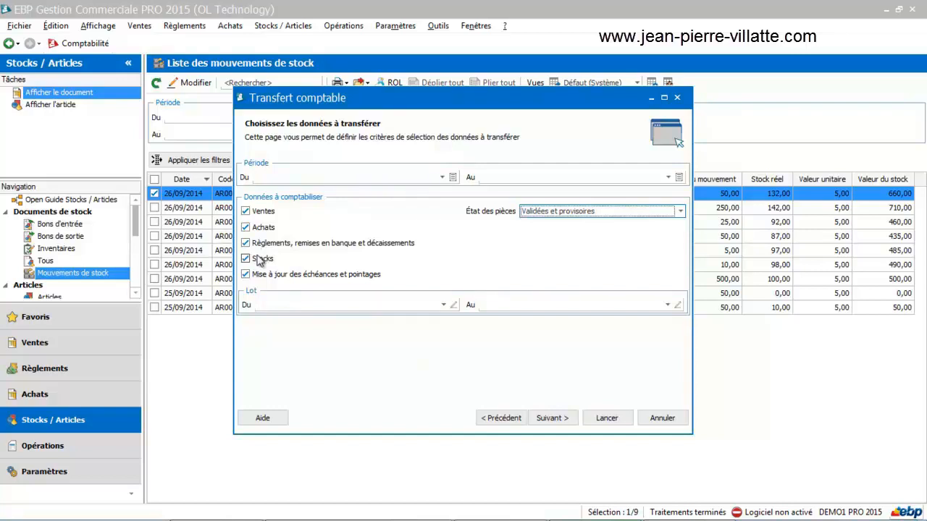
click(551, 420)
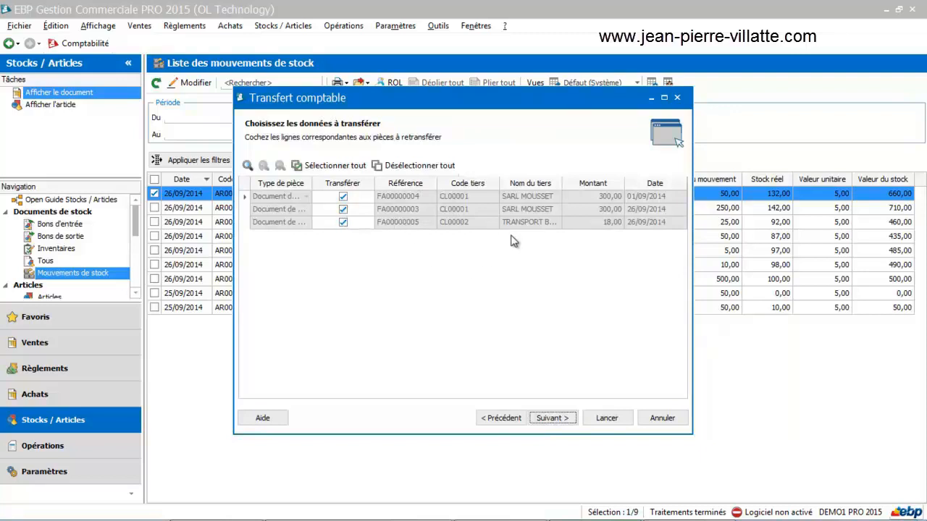
click(555, 419)
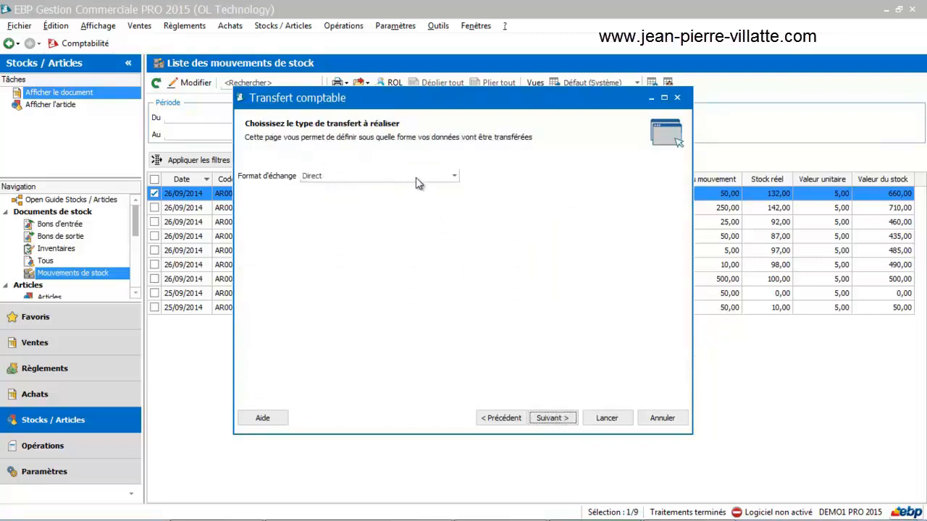
Choose Direct as the exchange format, run the accounting transfer and close the assistant
click(415, 177)
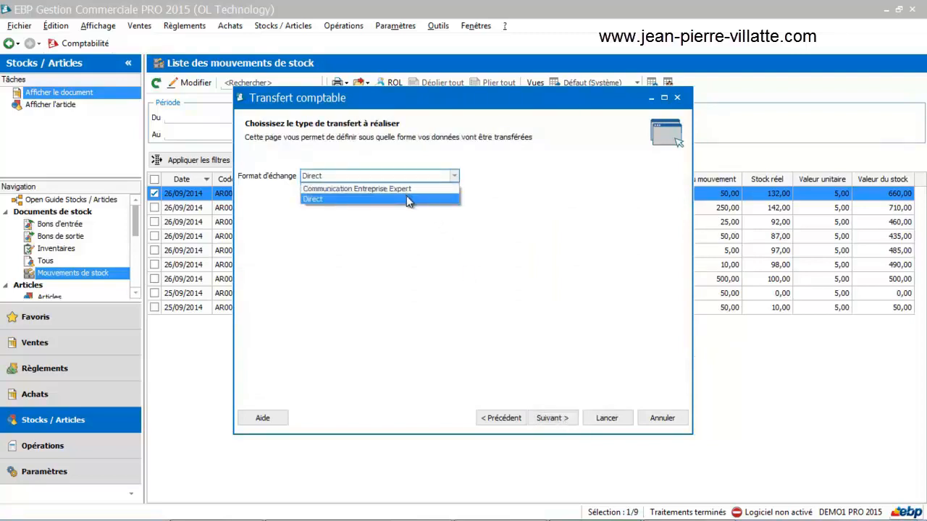
click(406, 199)
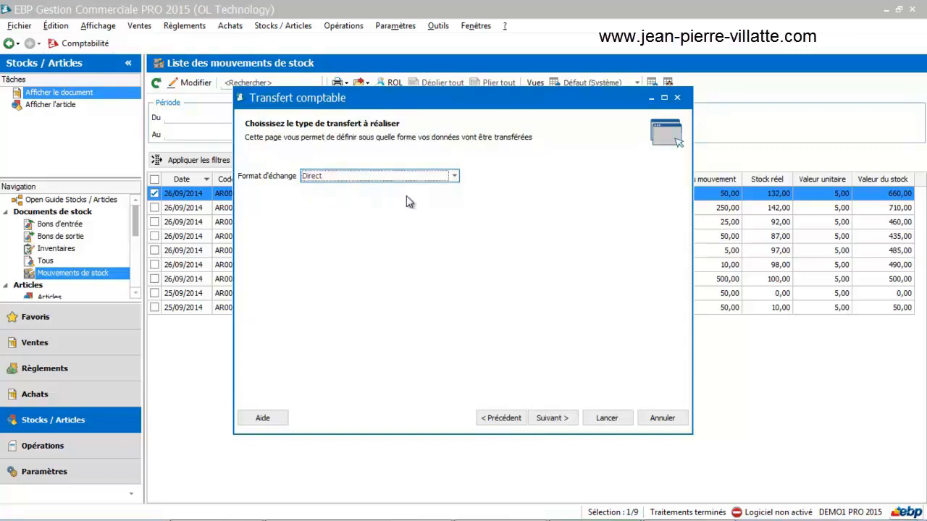
click(547, 418)
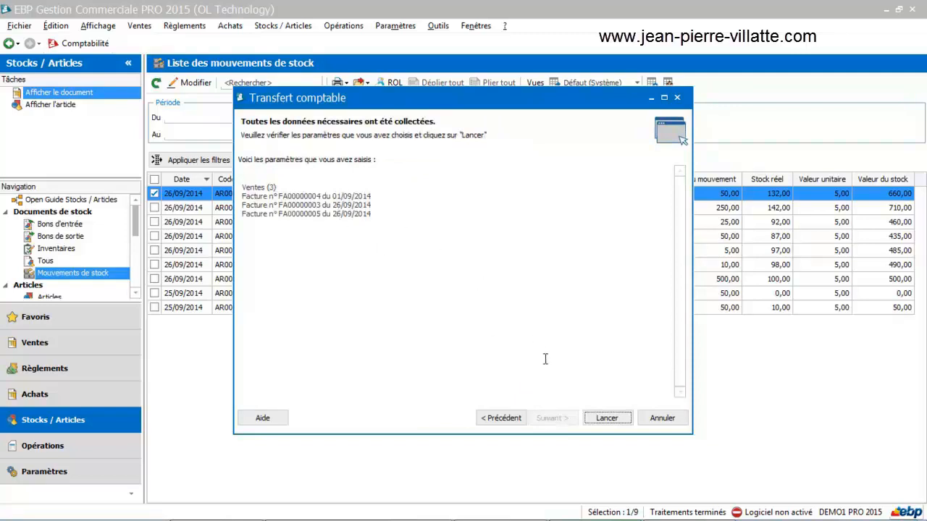
click(606, 418)
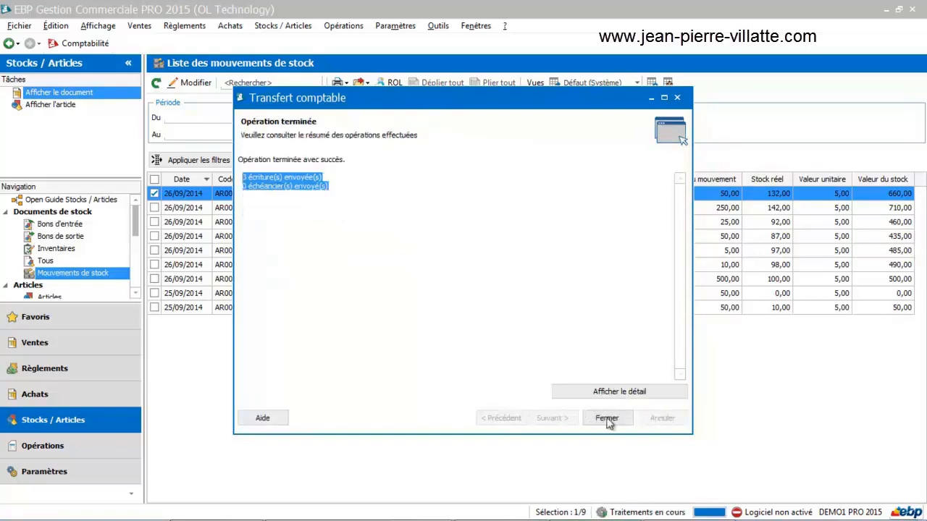
click(620, 420)
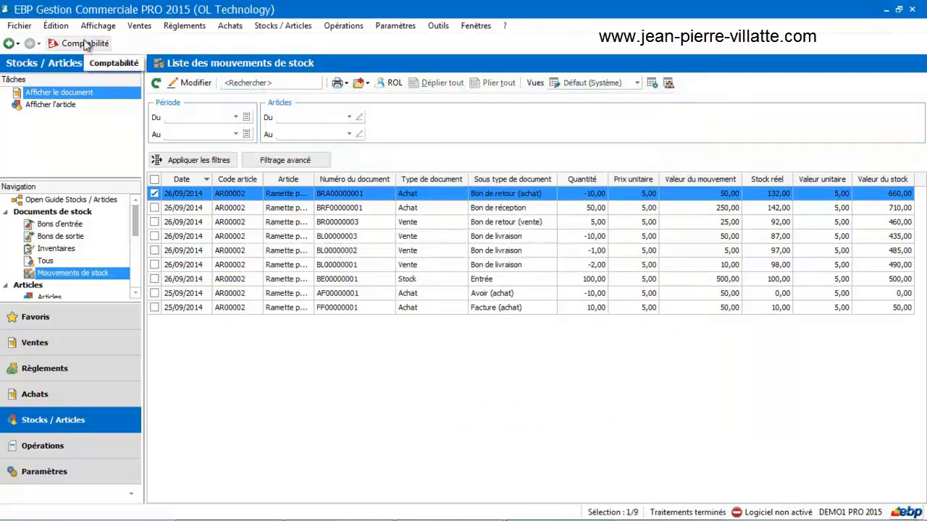
Check the September 2014 journals in EBP Comptabilité and return to EBP Gestion Commerciale
click(84, 45)
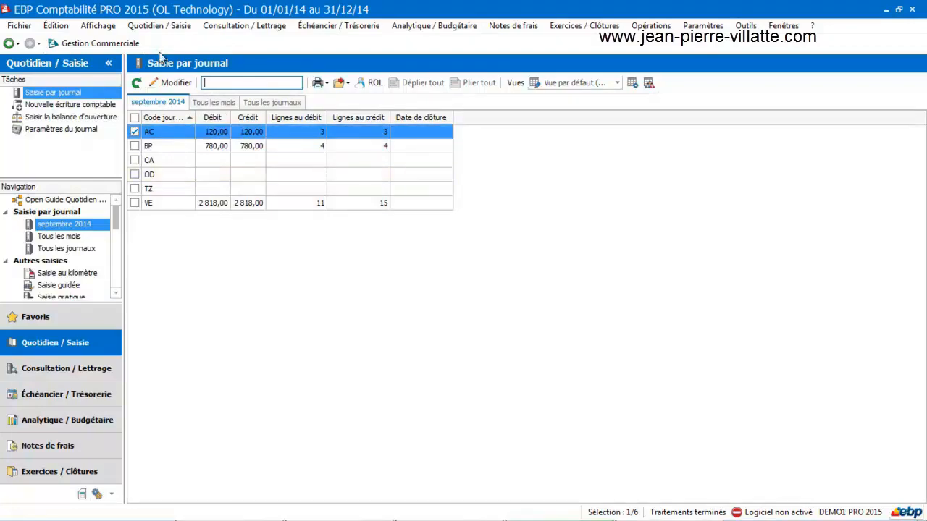
click(116, 42)
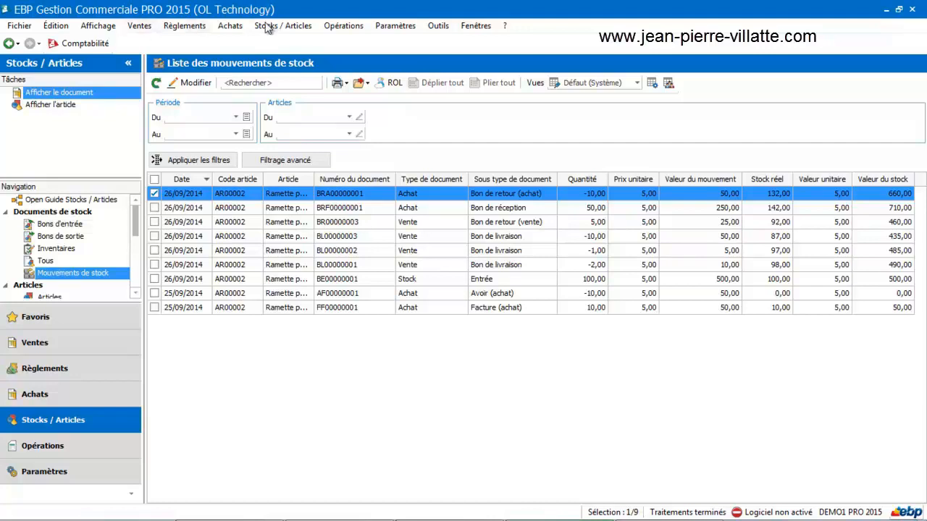
Start another accounting transfer with the document status Pièces comptabilisées, keep all listed documents selected and continue to the exchange format choice
click(351, 29)
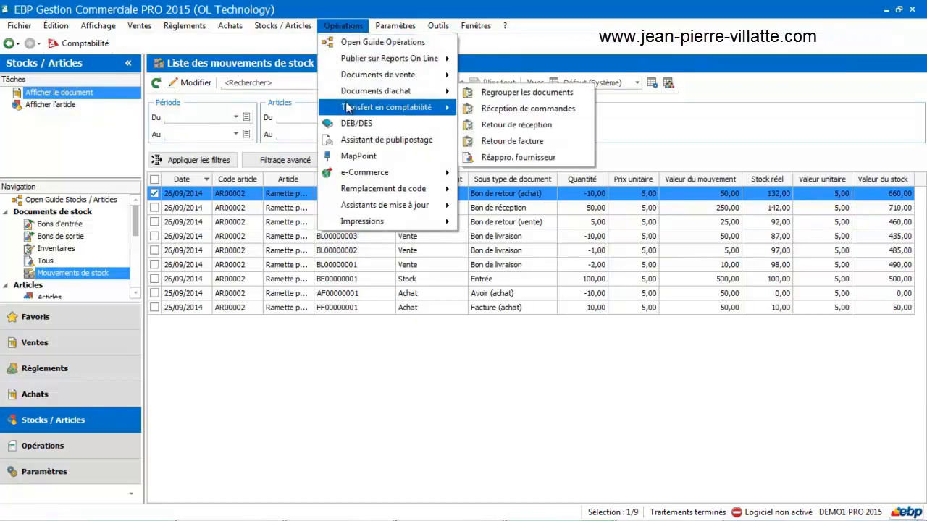
mouse_move(347, 108)
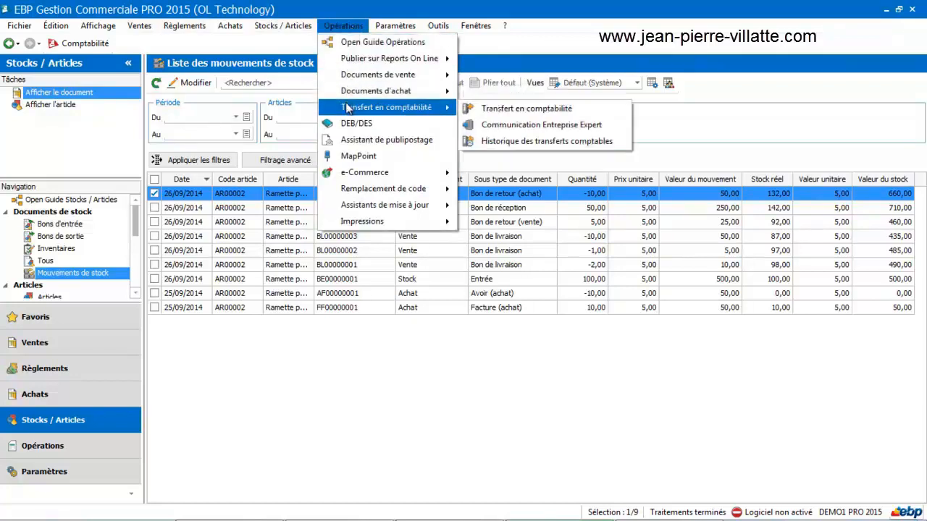
click(502, 108)
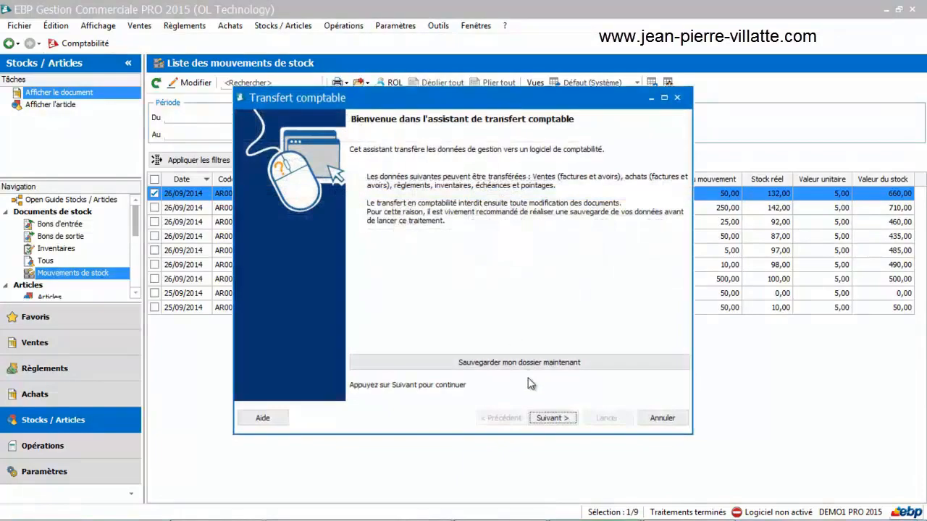
click(546, 418)
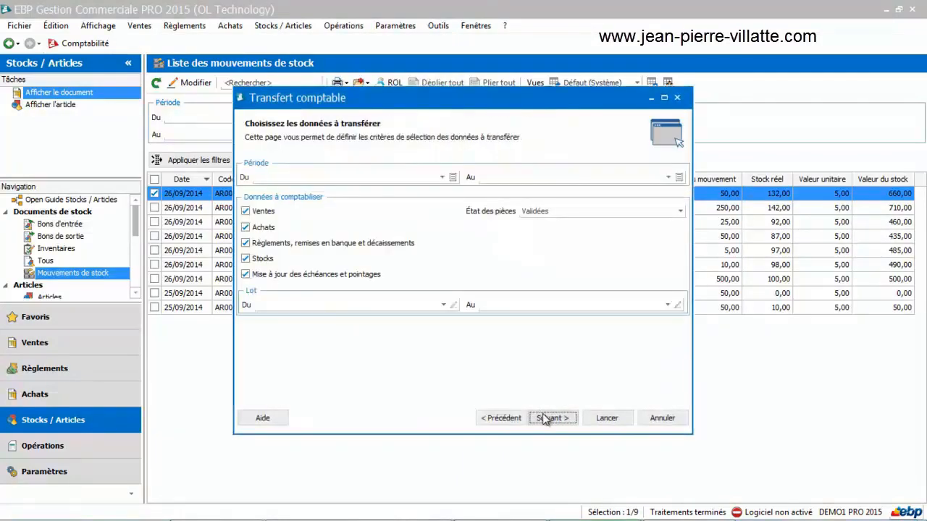
click(555, 212)
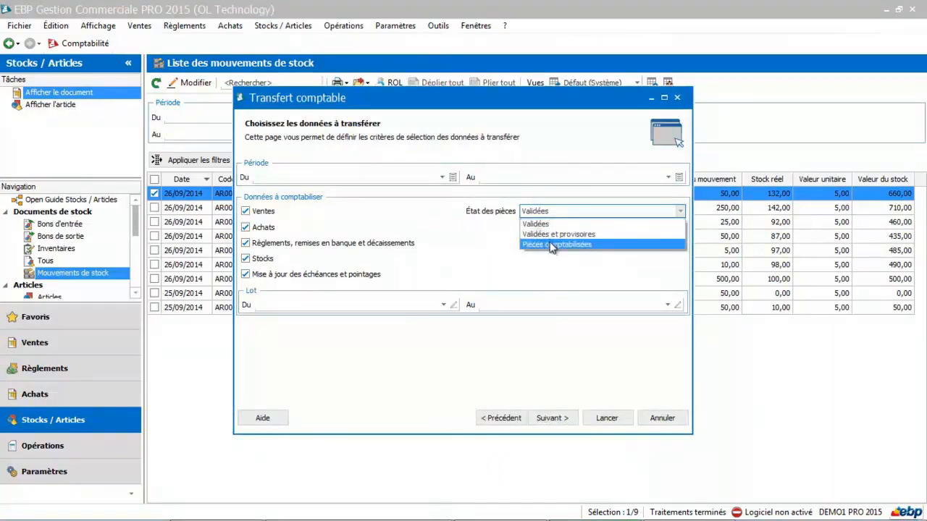
click(554, 244)
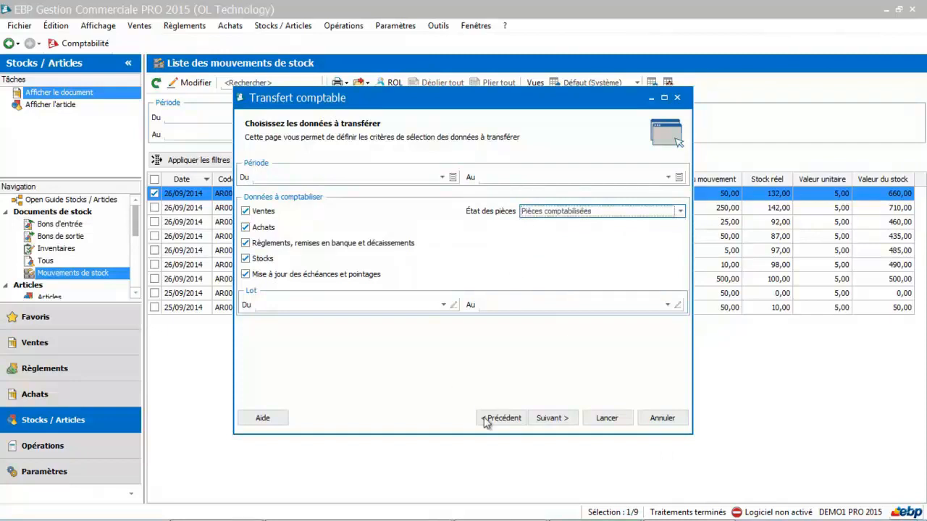
click(548, 419)
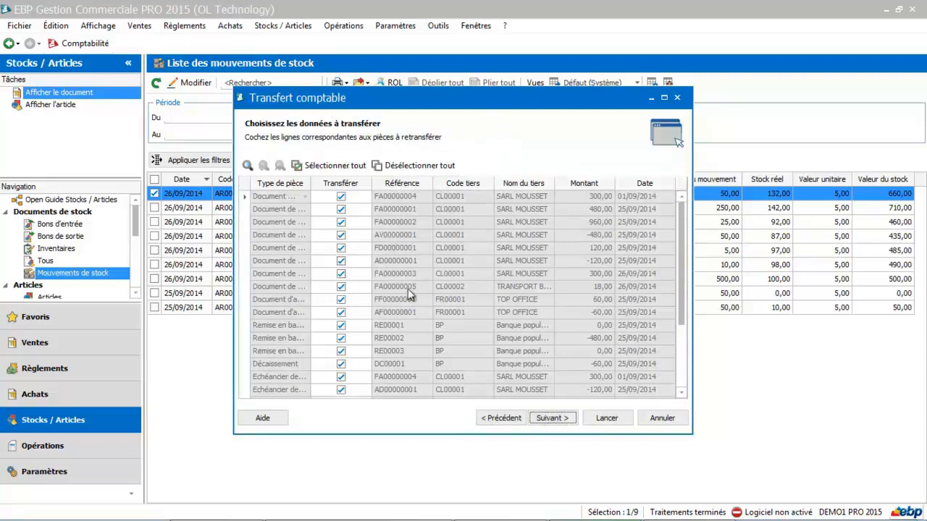
click(553, 419)
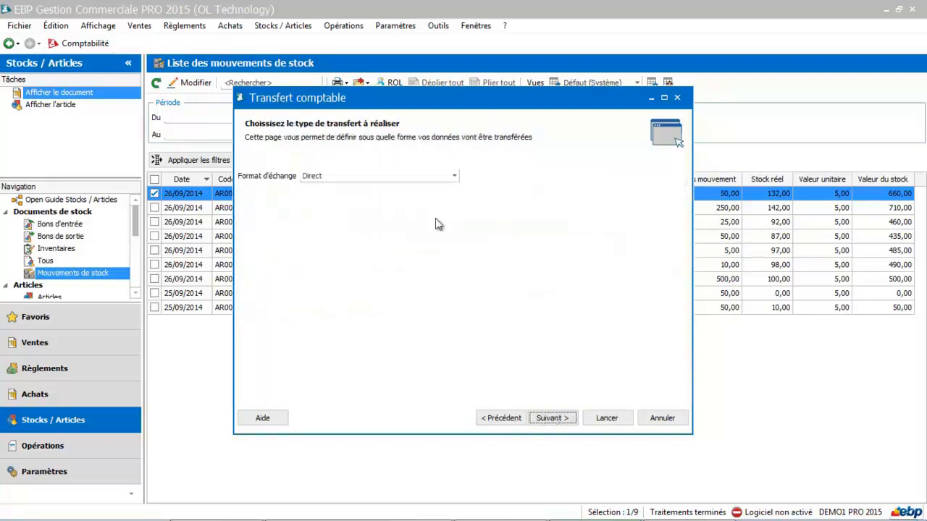
Choose Communication Entreprise Expert as the exchange format, review the transfer summary and run the accounting transfer
click(425, 180)
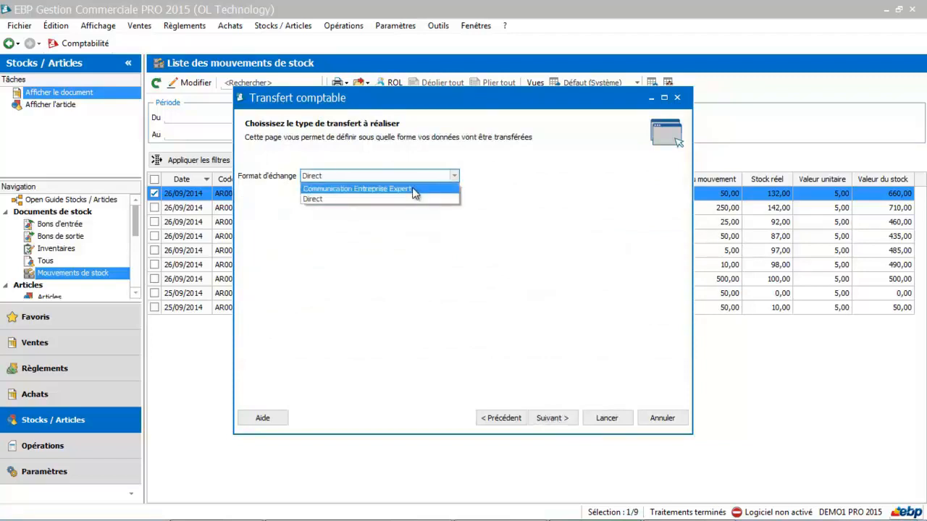
click(413, 188)
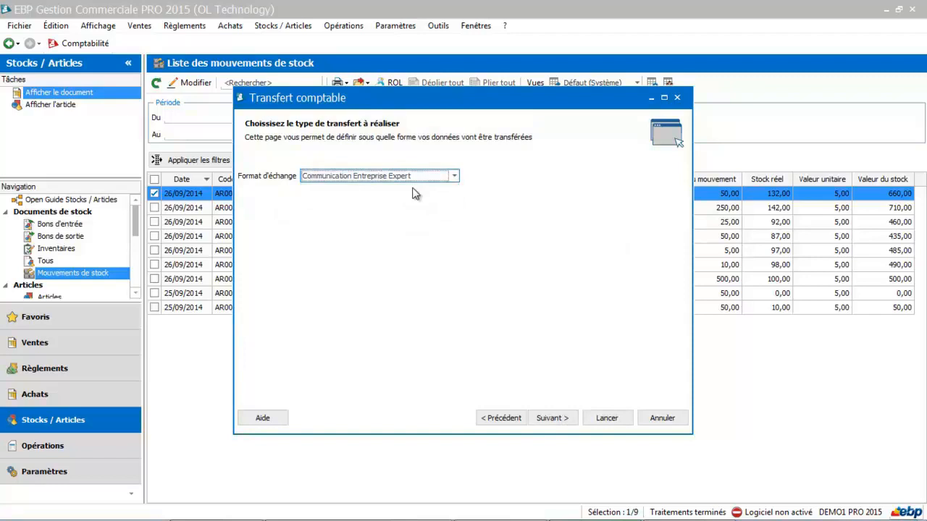
click(548, 419)
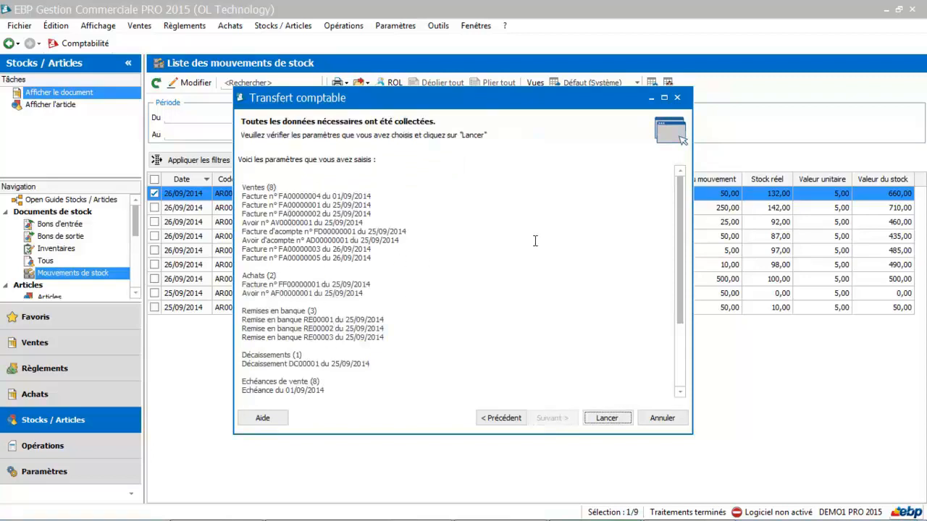
drag(684, 210, 646, 197)
click(608, 419)
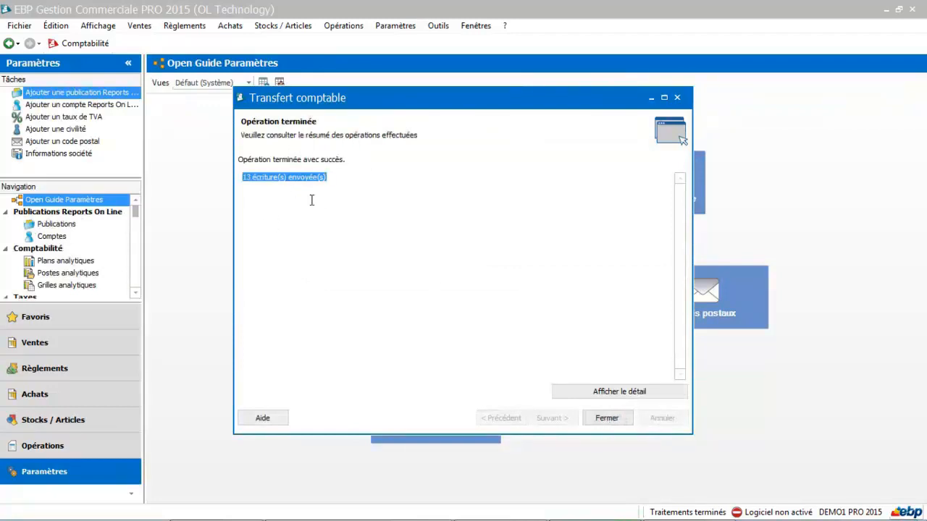
click(607, 418)
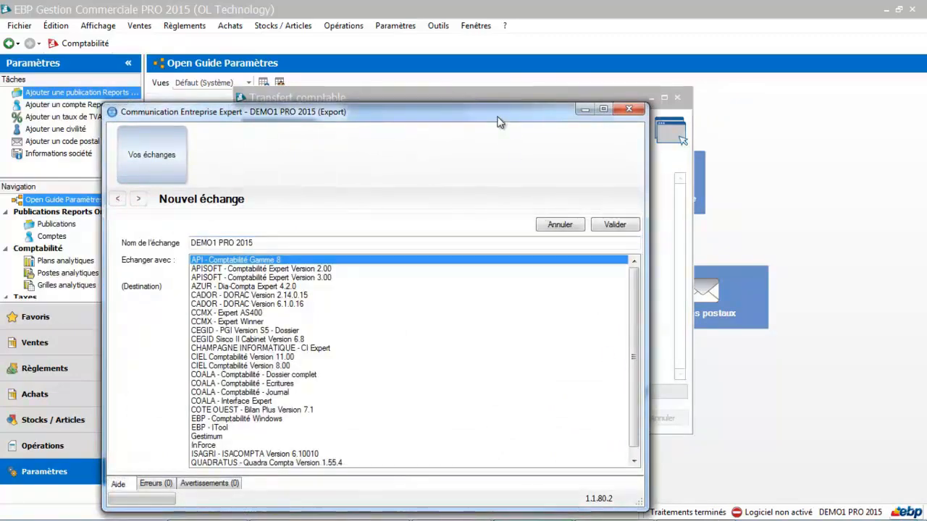
Create the DEMO1 PRO 2015 exchange with CEGID - PGI Version S5 - Dossier as its destination
drag(497, 120, 559, 65)
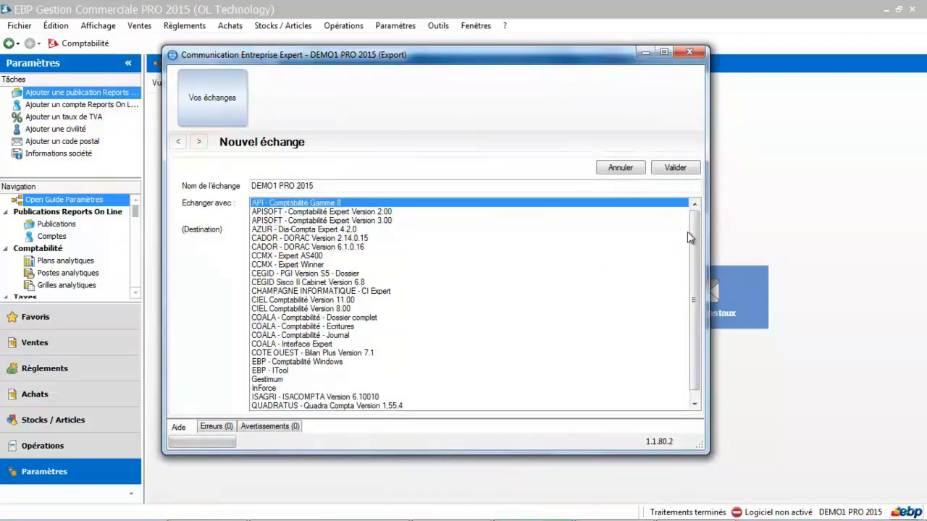
drag(695, 226, 693, 249)
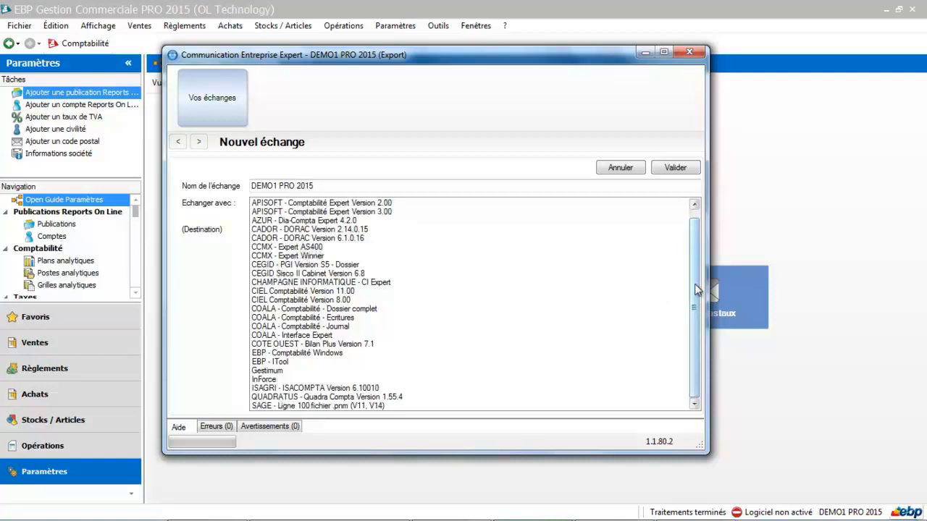
drag(694, 283, 684, 229)
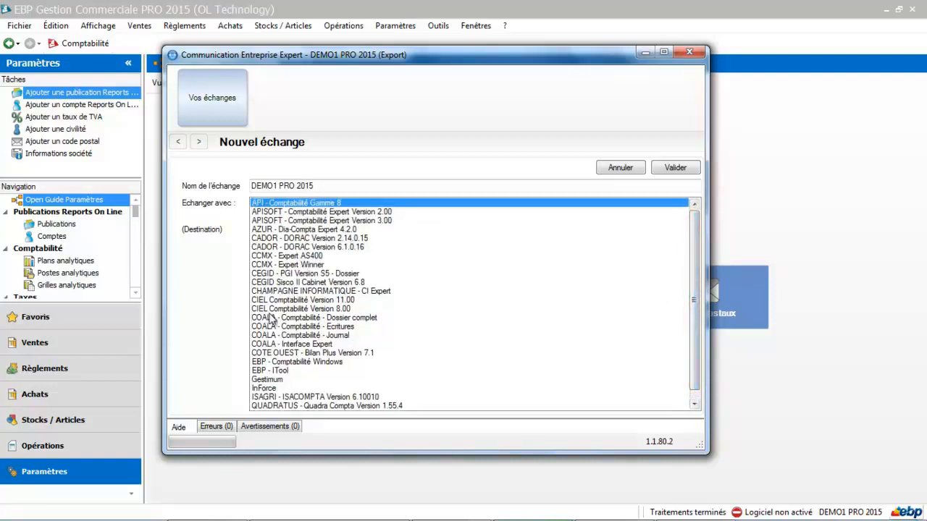
click(282, 275)
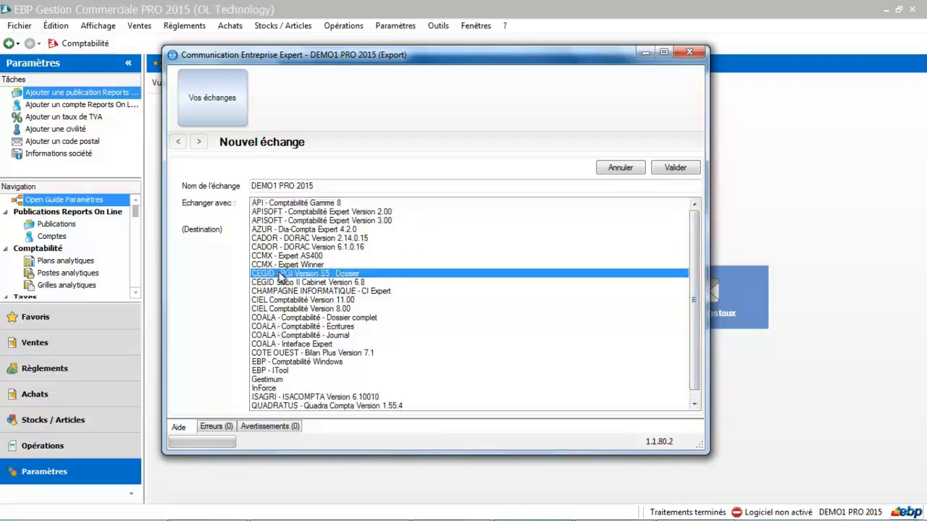
click(691, 168)
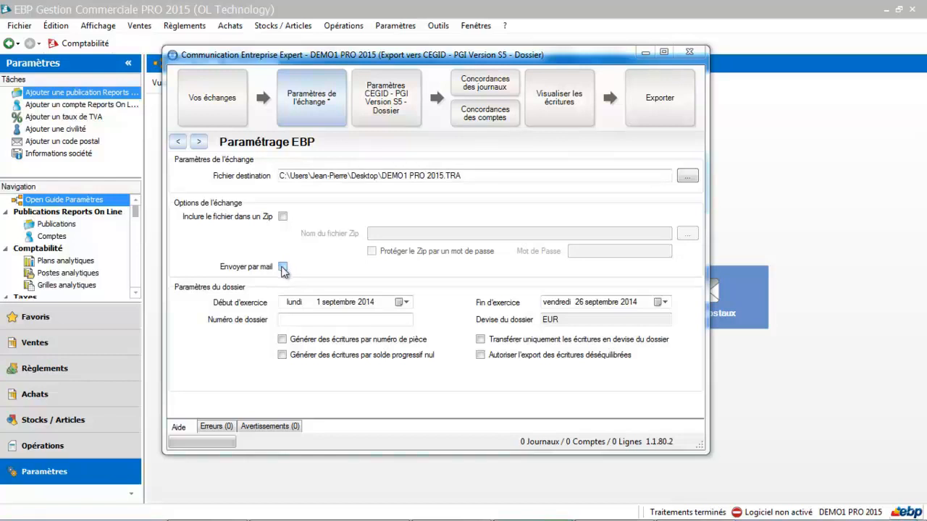
Save the exchange parameters with the proposed destination file and fiscal year dates, leaving the dossier number empty
click(287, 319)
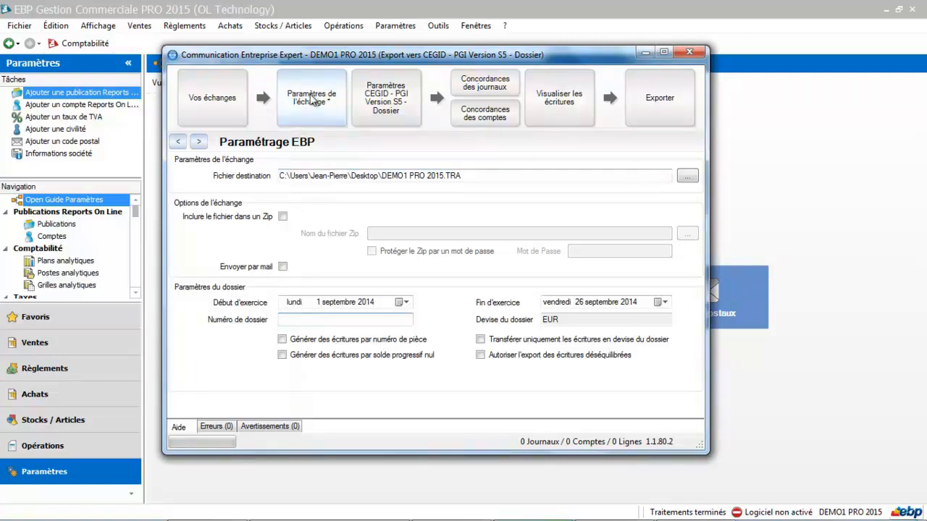
click(312, 99)
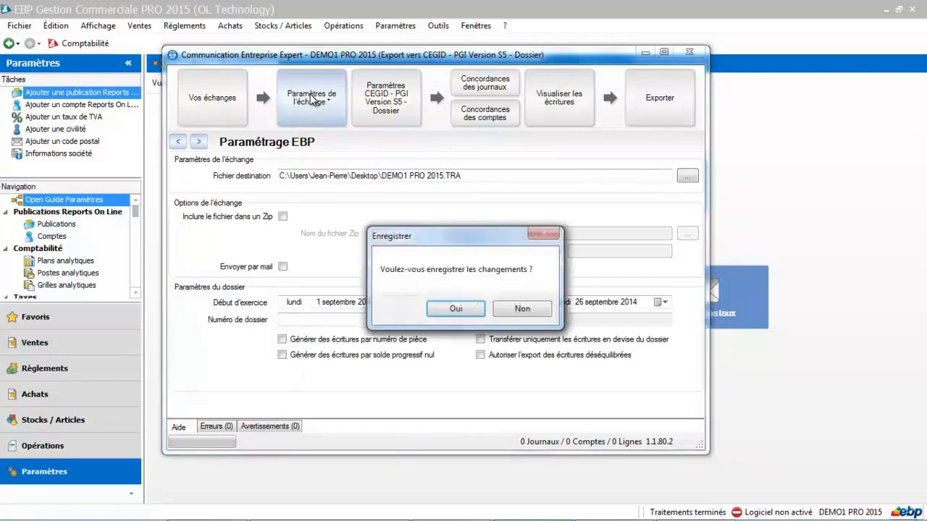
click(467, 309)
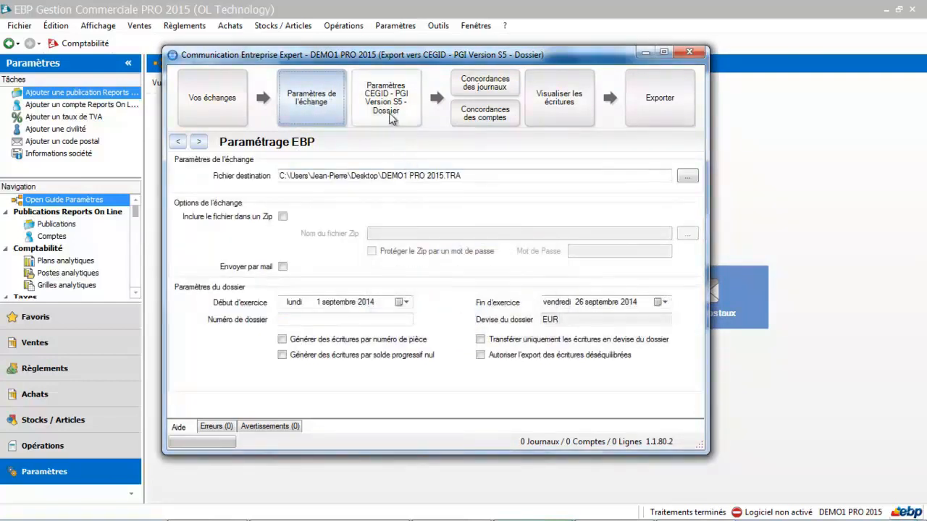
Examine the detailed 09/2014 entries of Journal BP before exporting
click(559, 105)
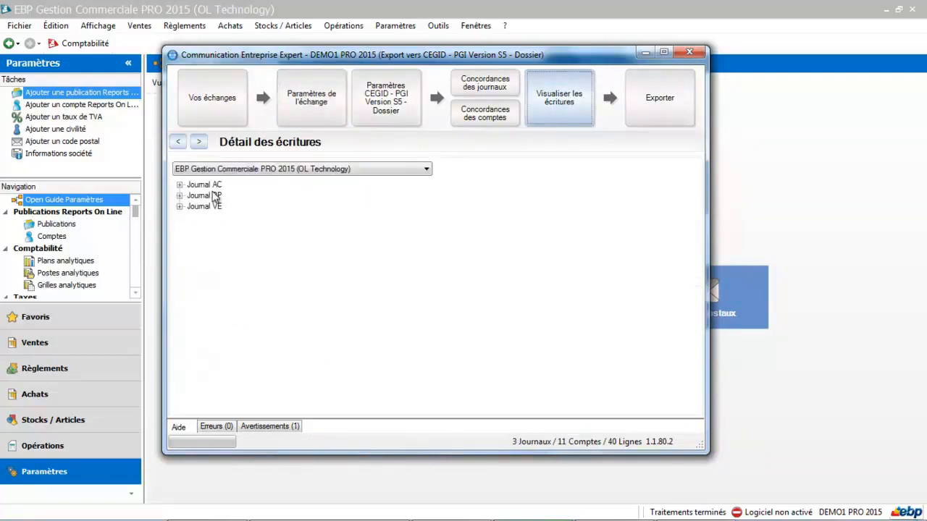
click(180, 195)
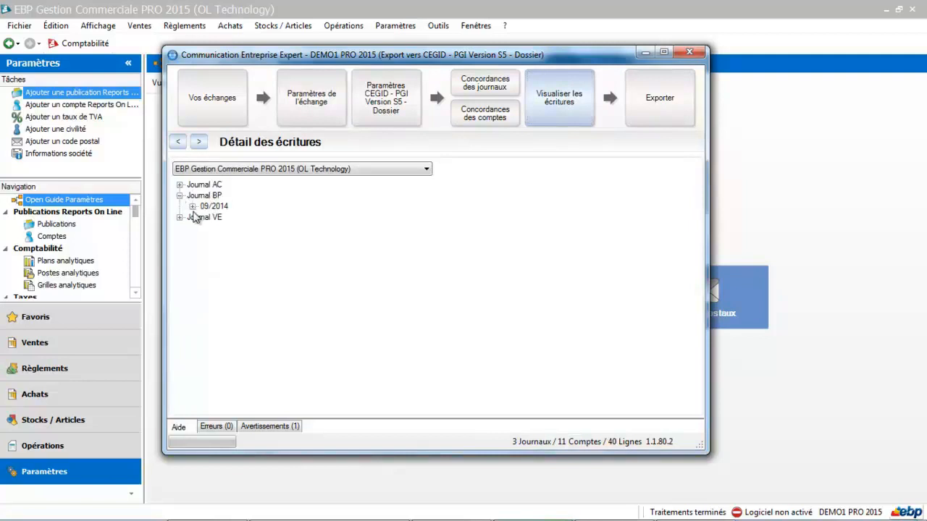
click(193, 207)
click(205, 217)
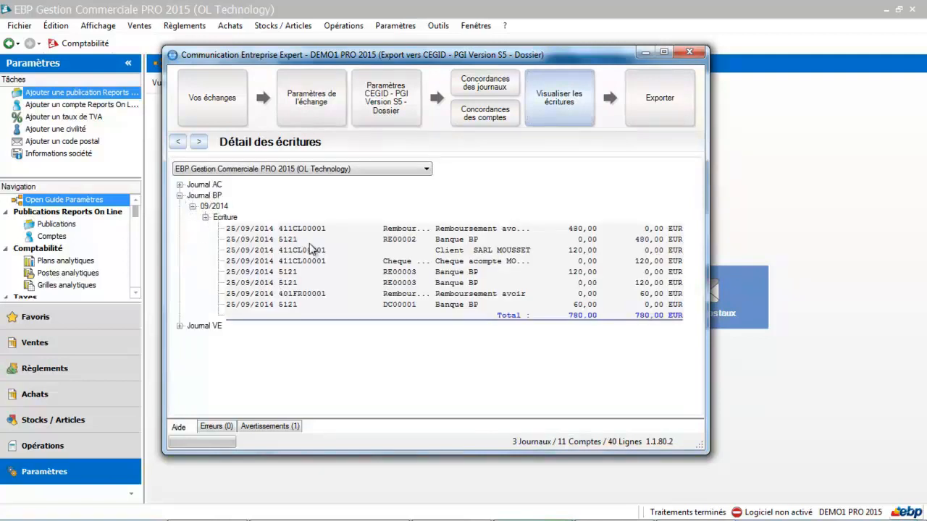
Try to export, return to the exchange parameters, set the dossier number to 12345 and save the change for the export
click(652, 114)
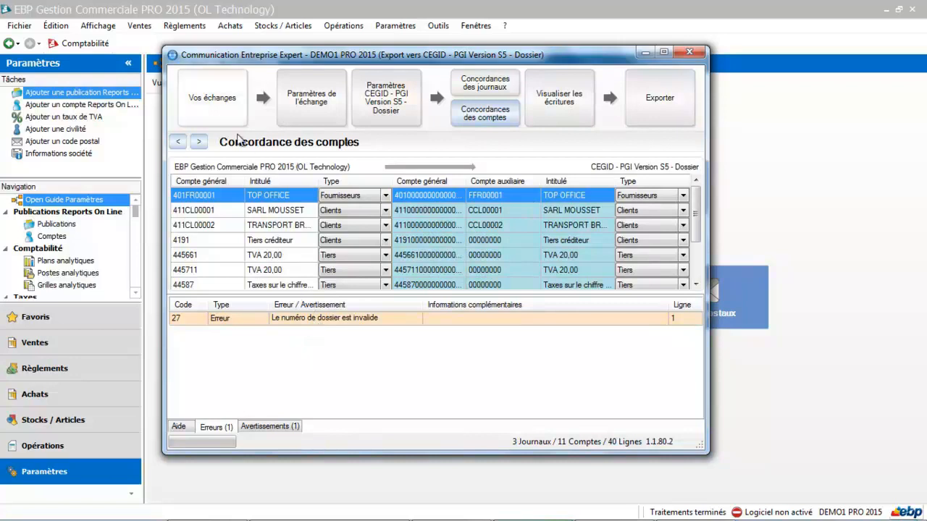
click(217, 112)
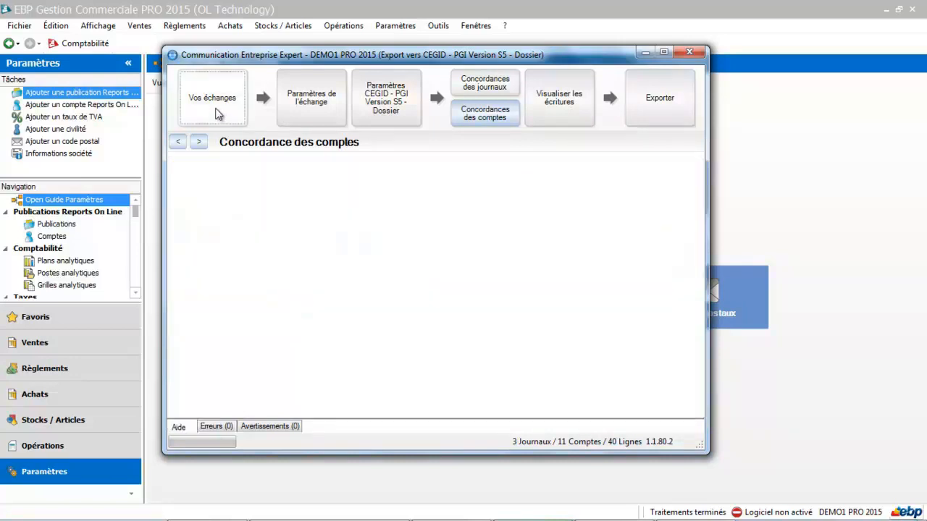
click(288, 112)
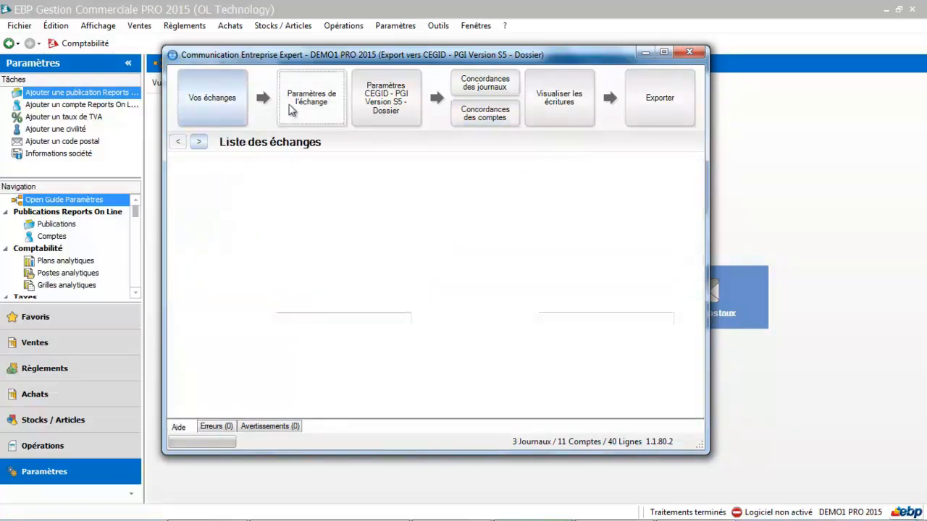
click(294, 323)
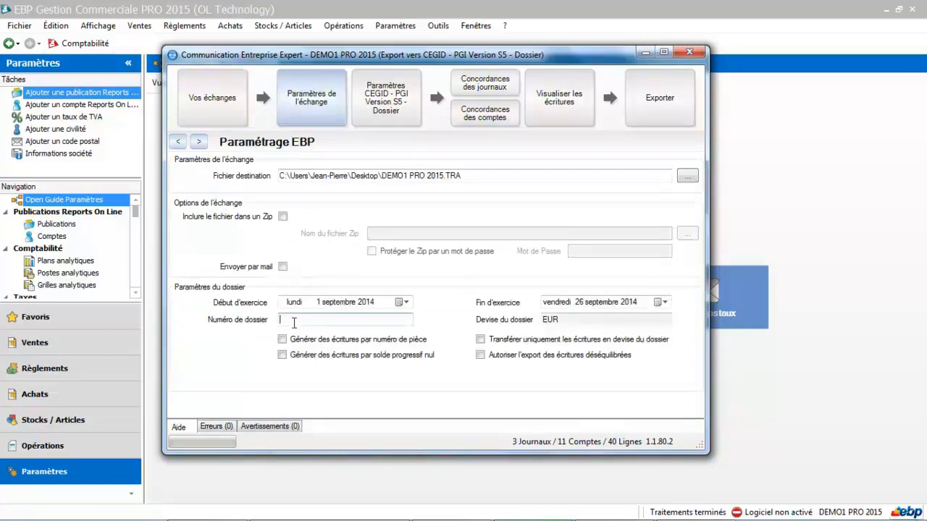
text(12345)
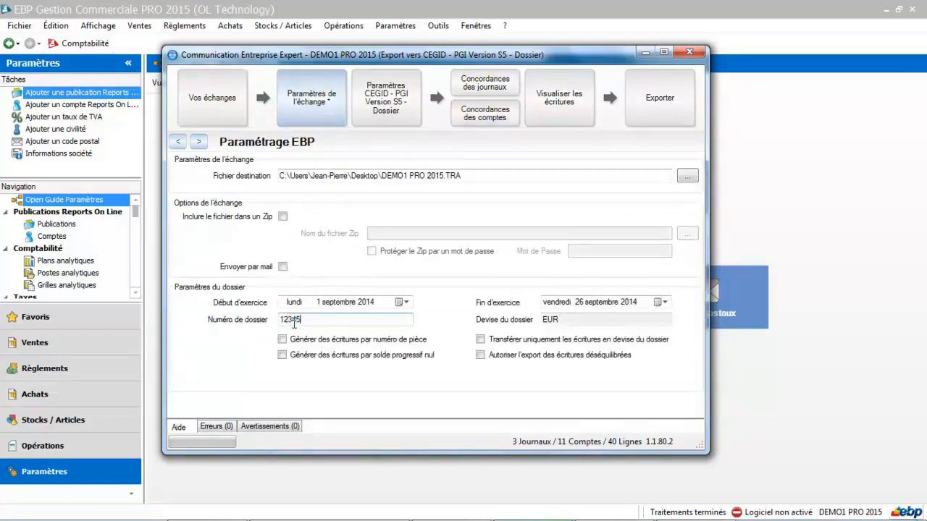
click(659, 98)
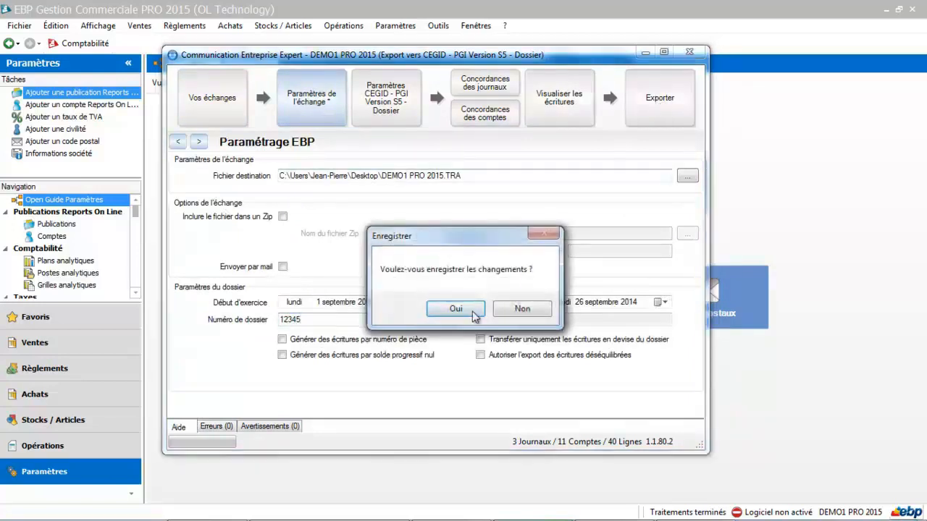
click(467, 310)
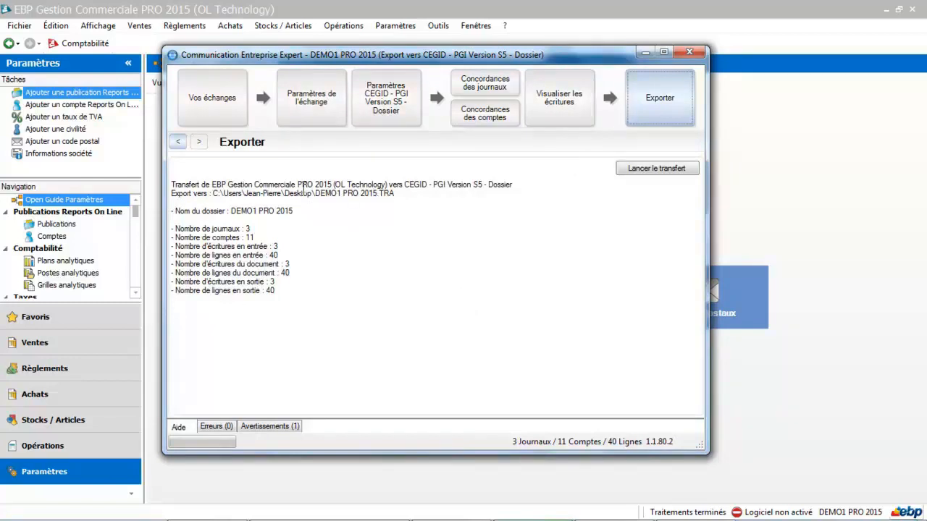
Run the export to the DEMO1 PRO 2015.TRA file for CEGID and close the transfer assistant
click(654, 170)
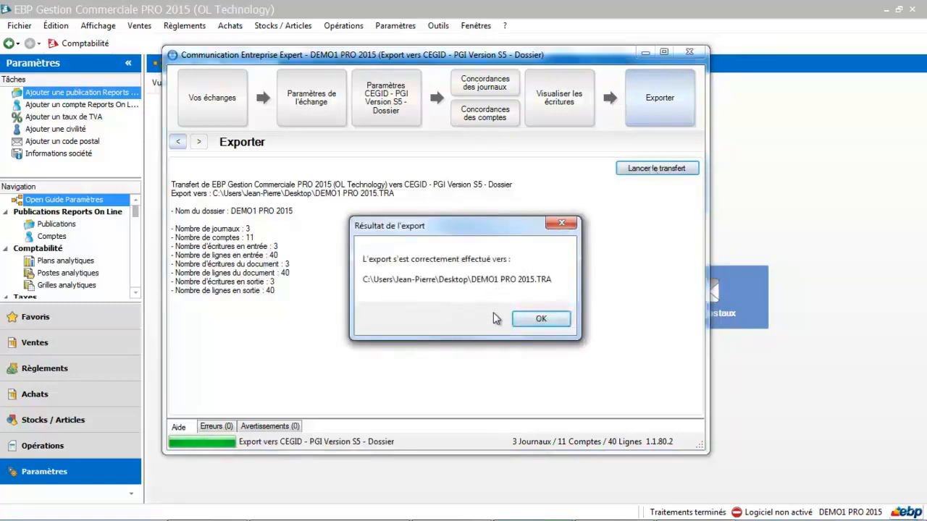
click(538, 319)
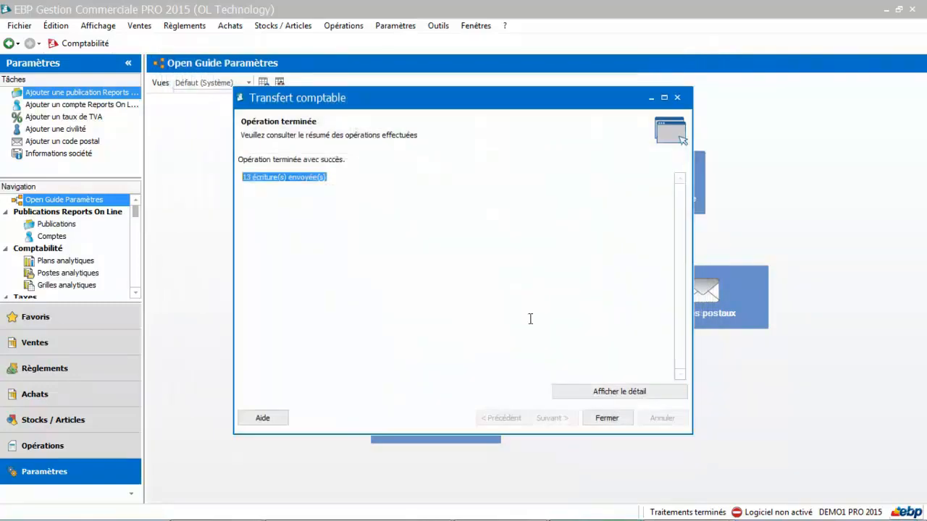
click(605, 419)
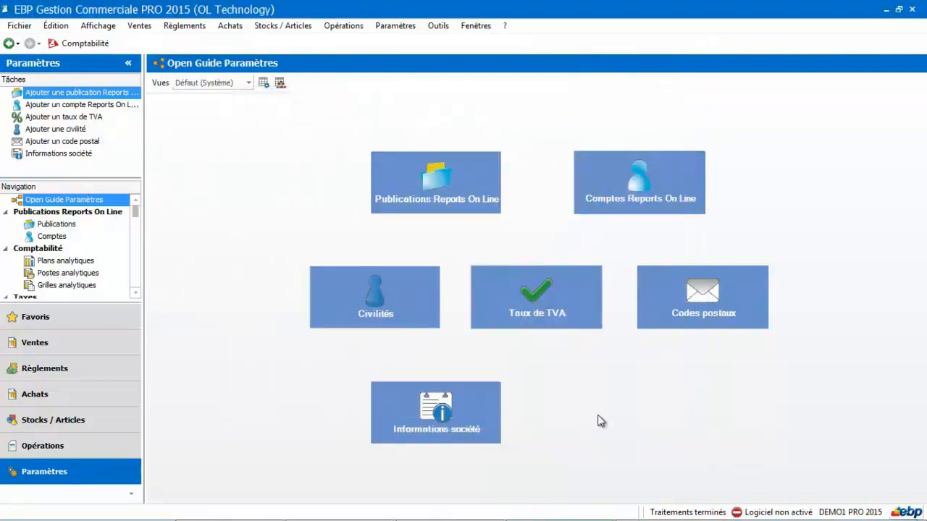